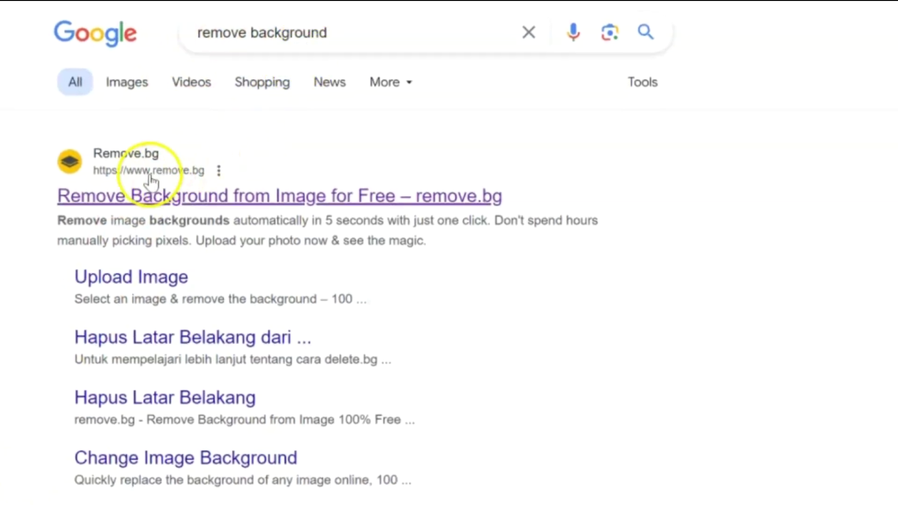
Open remove.bg and upload po.PNG to strip the portrait's background
left_click(116, 189)
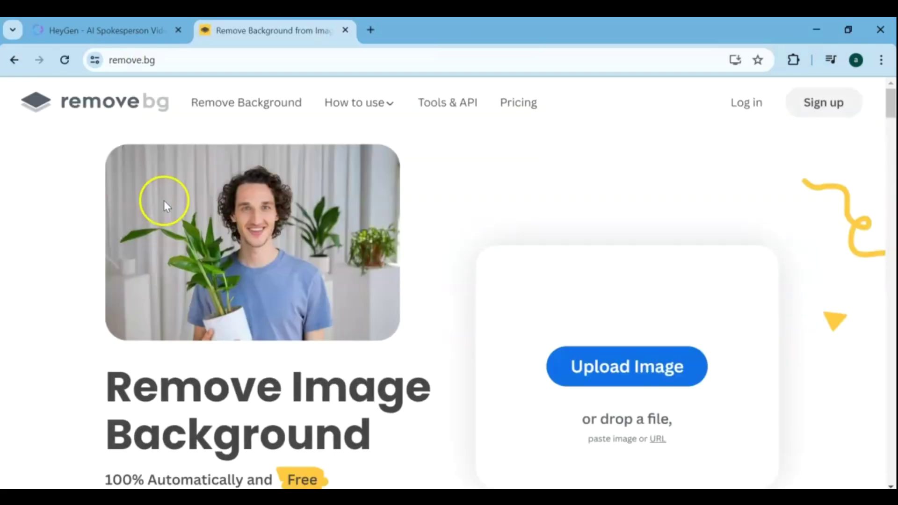
scroll(538, 230, "down", 2)
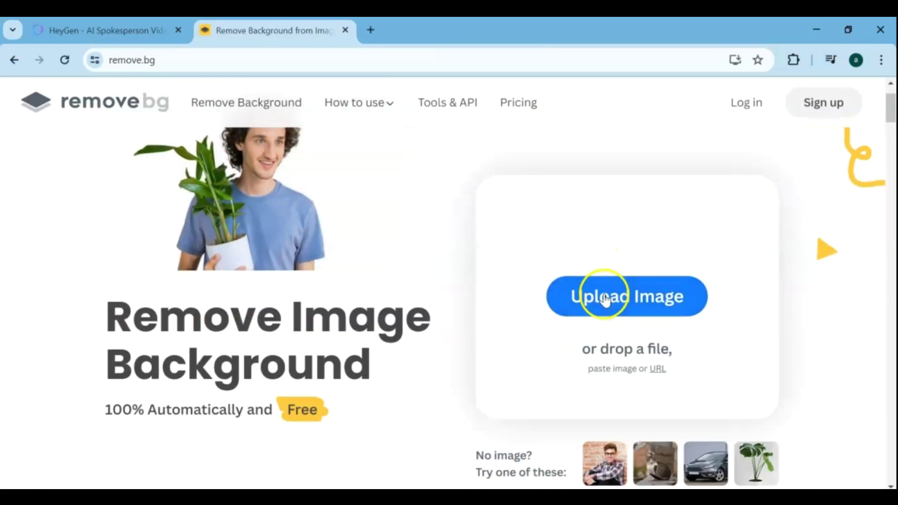
left_click(603, 295)
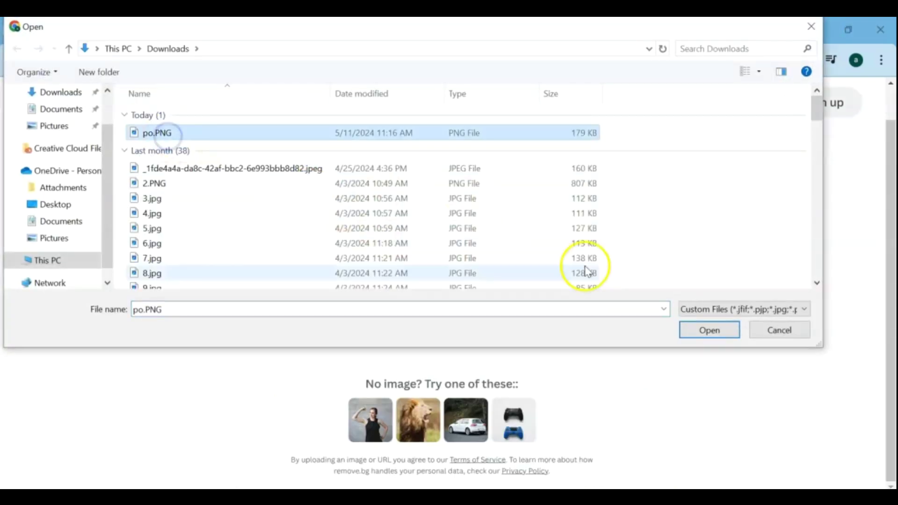
left_click(682, 331)
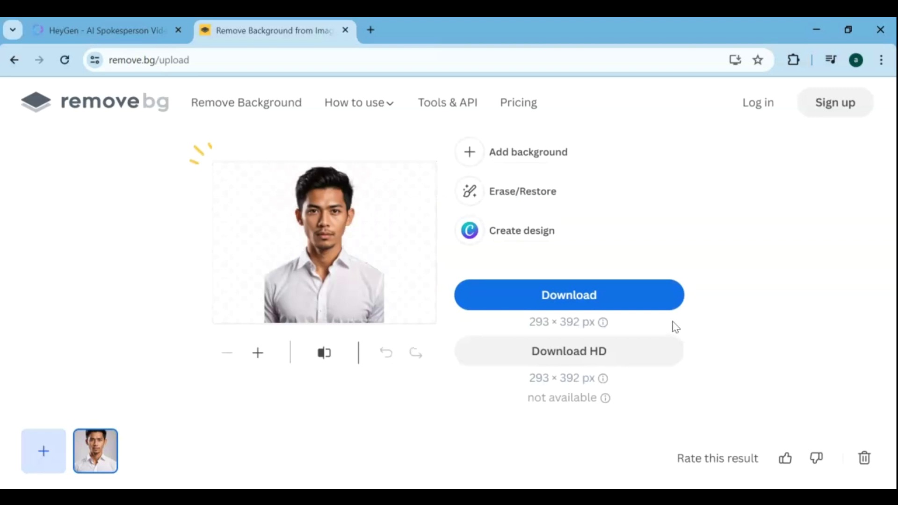
Set an office photo as the new background and download the edited portrait
left_click(500, 164)
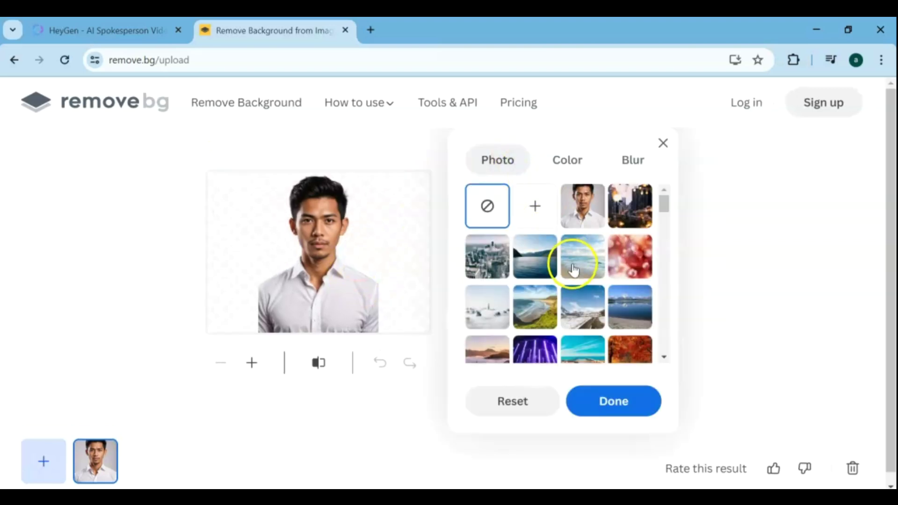
scroll(575, 262, "down", 5)
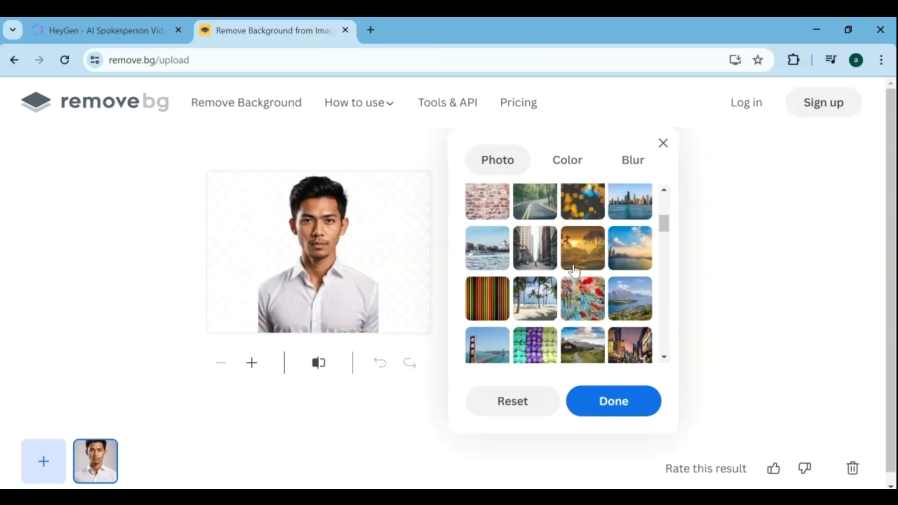
scroll(574, 270, "down", 5)
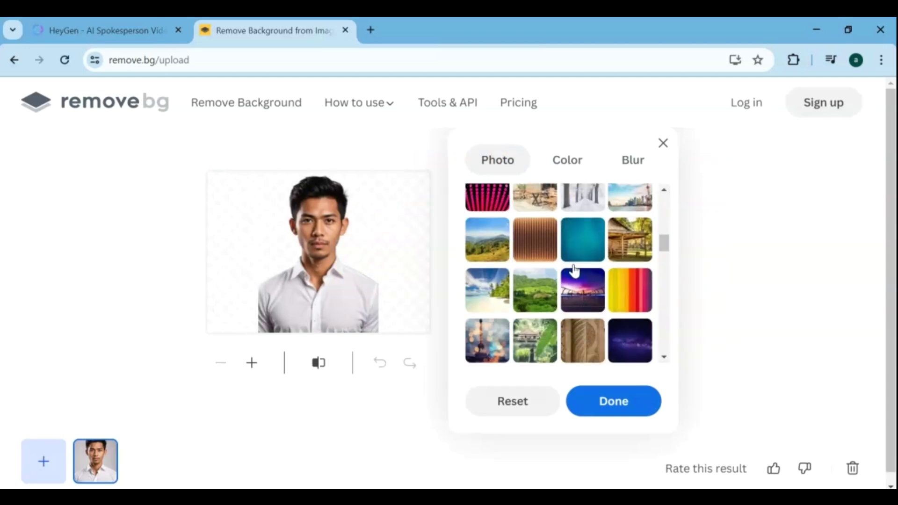
scroll(575, 270, "down", 3)
scroll(574, 271, "down", 1)
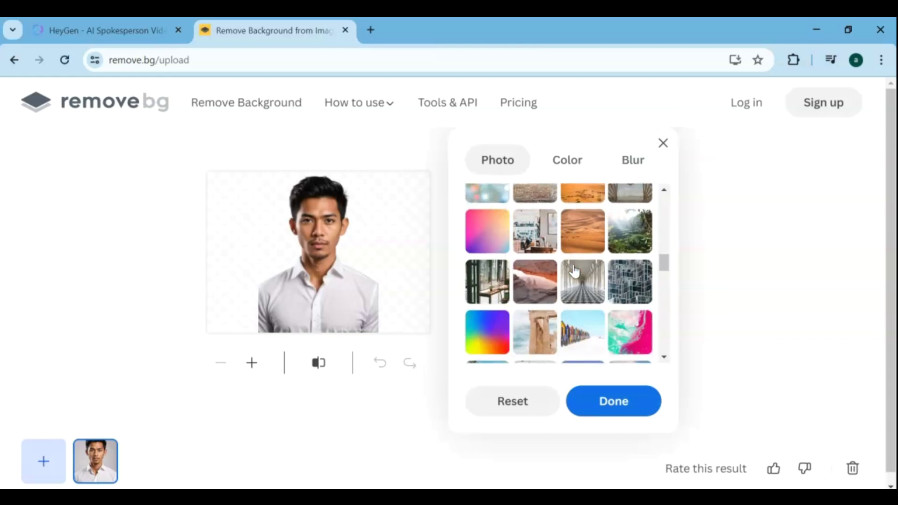
left_click(544, 236)
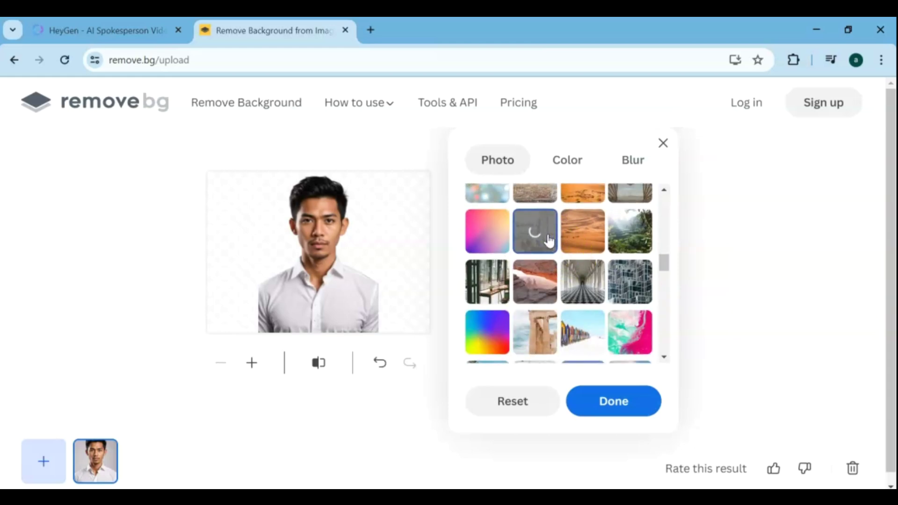
left_click(609, 401)
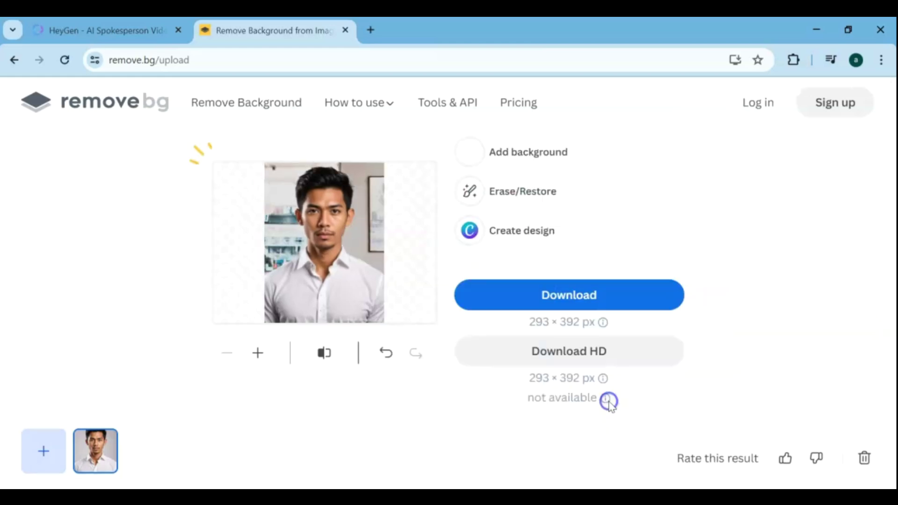
left_click(582, 298)
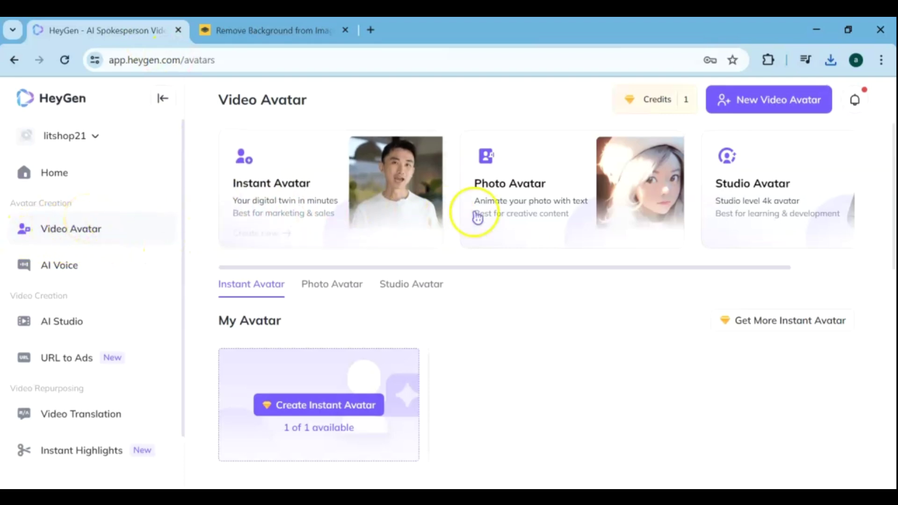
Upload po-removebg-preview.png twice as new Photo Avatars in My Avatar
left_click(504, 202)
left_click(231, 146)
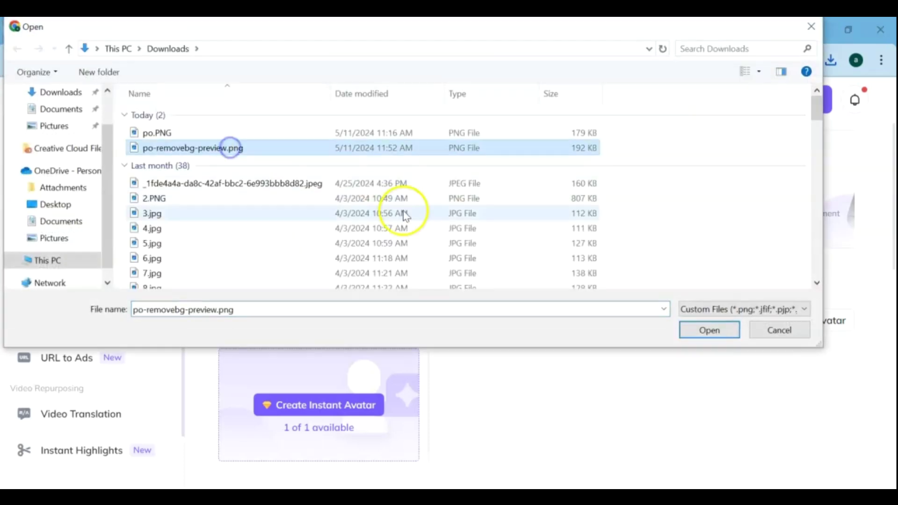
left_click(690, 332)
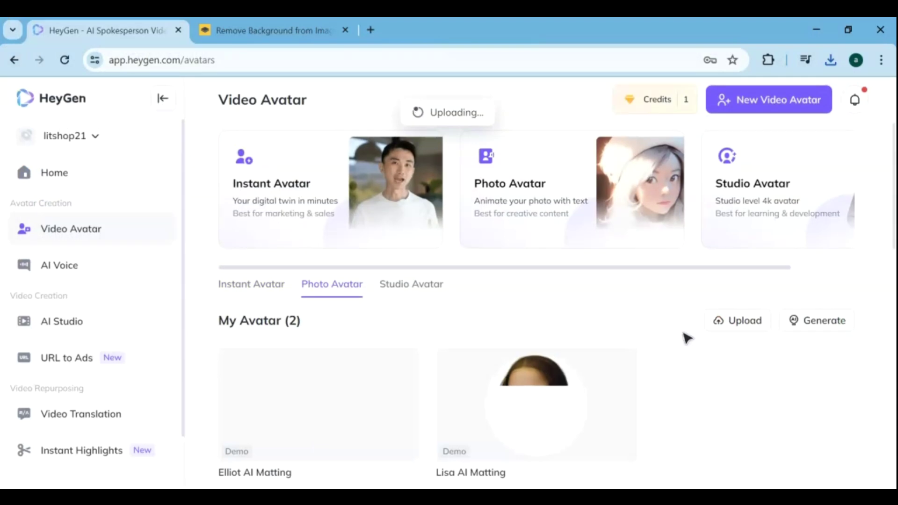
scroll(686, 338, "down", 3)
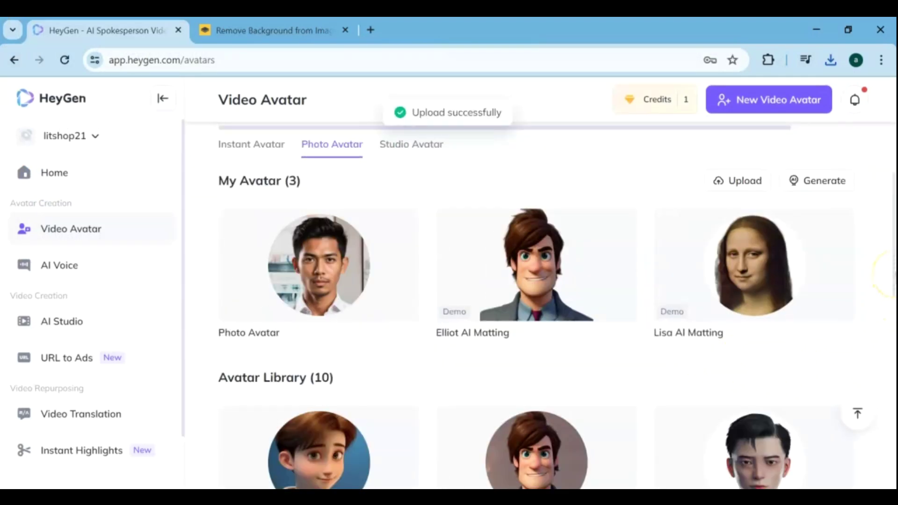
scroll(884, 277, "down", 5)
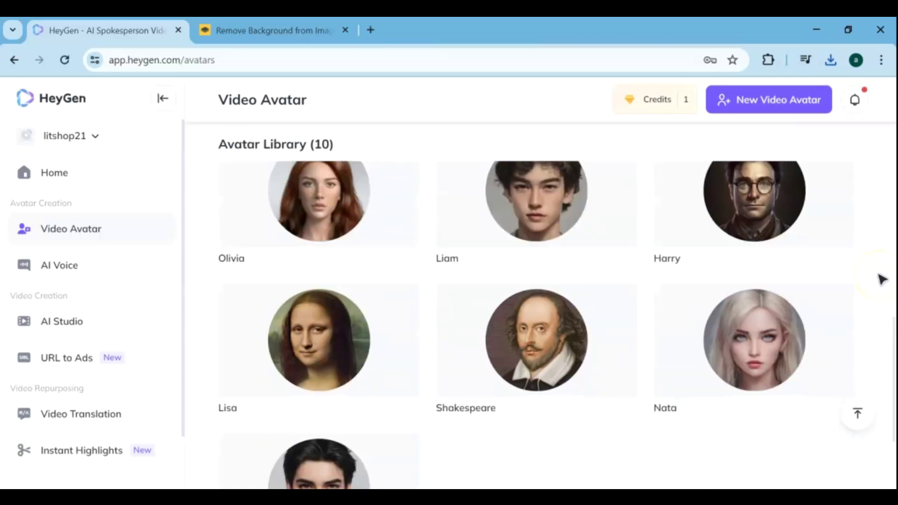
scroll(881, 279, "up", 8)
left_click(753, 322)
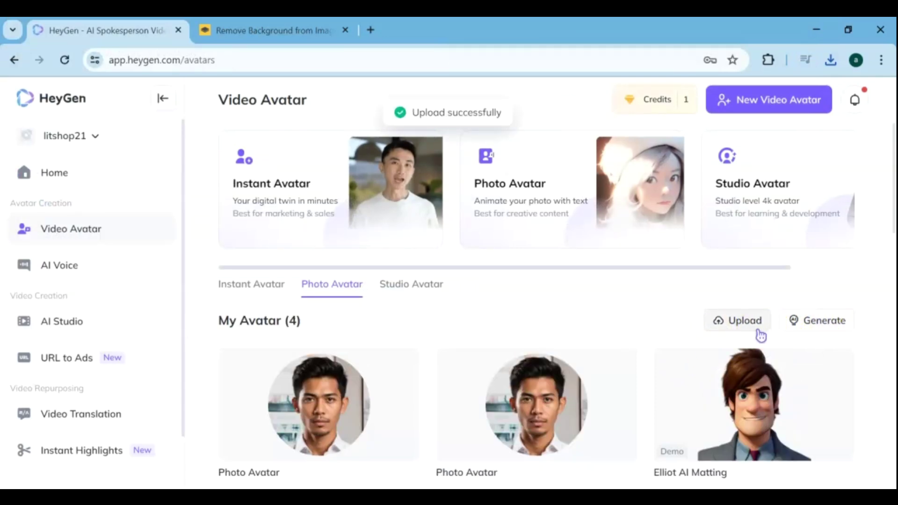
Edit the second photo avatar with View Mode set to Original and save it as a new avatar
scroll(593, 439, "down", 2)
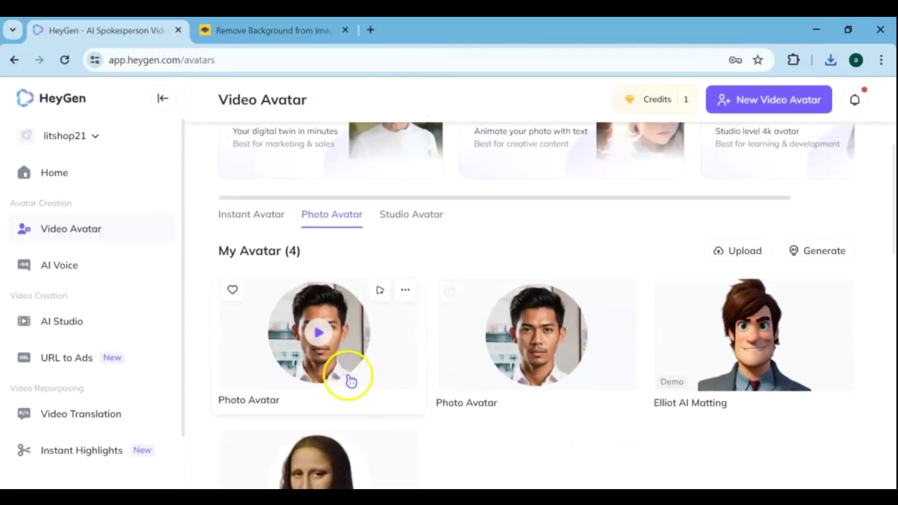
left_click(626, 291)
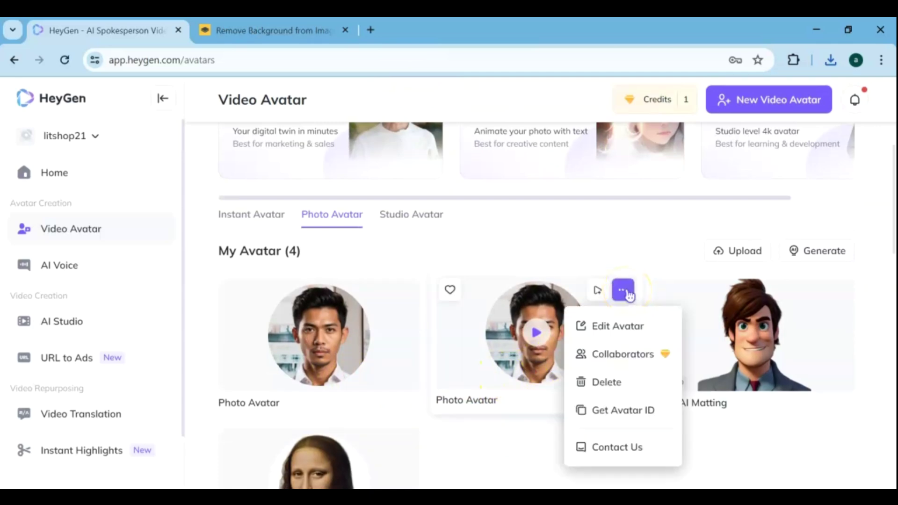
left_click(608, 328)
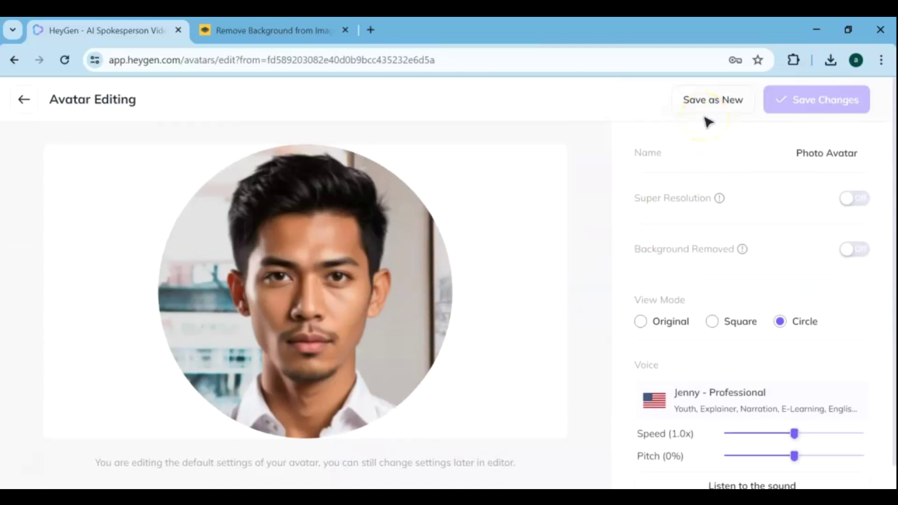
left_click(716, 325)
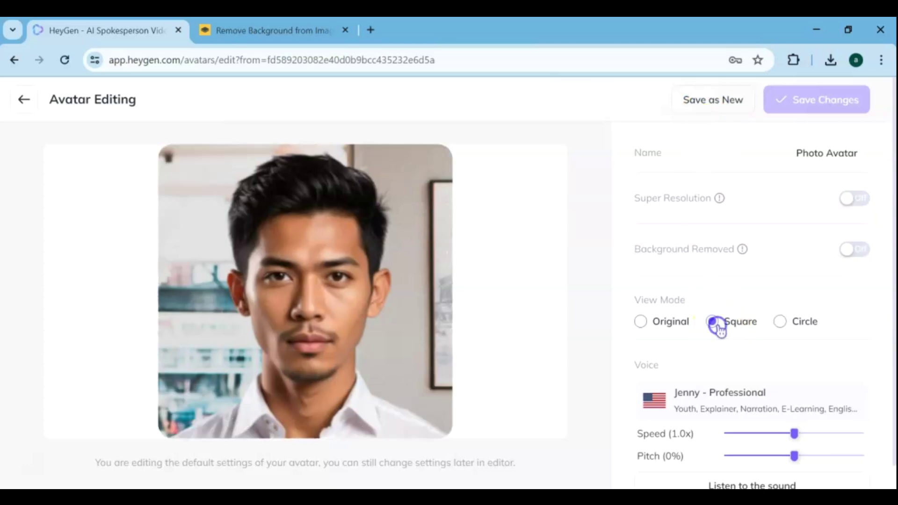
left_click(642, 327)
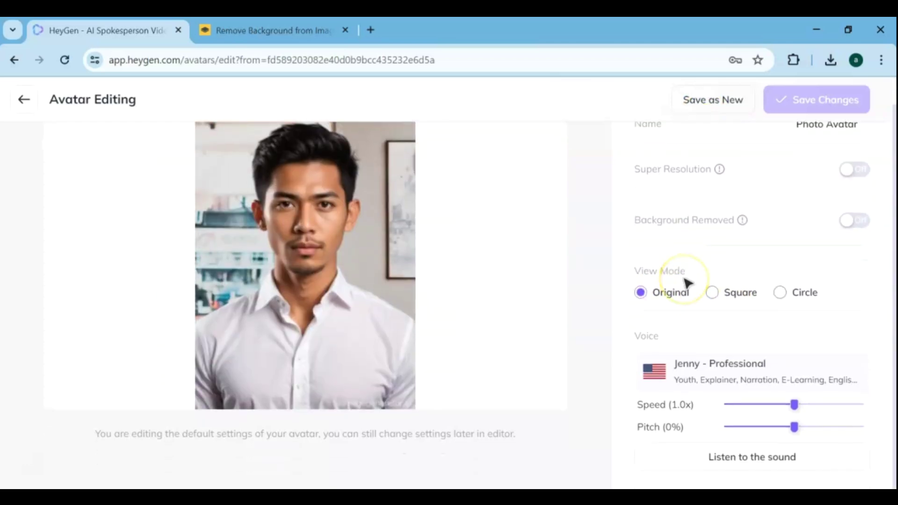
left_click(714, 110)
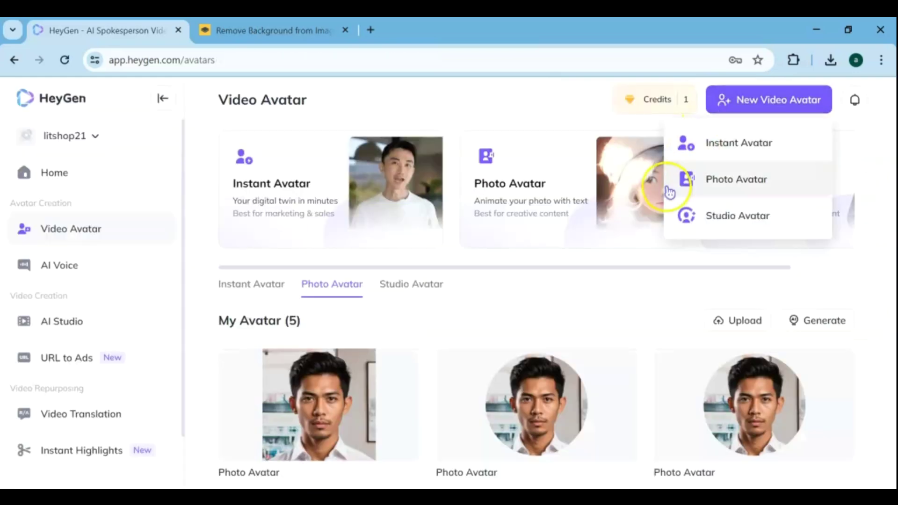
Start a portrait-format video from the rectangular photo avatar
scroll(412, 360, "down", 2)
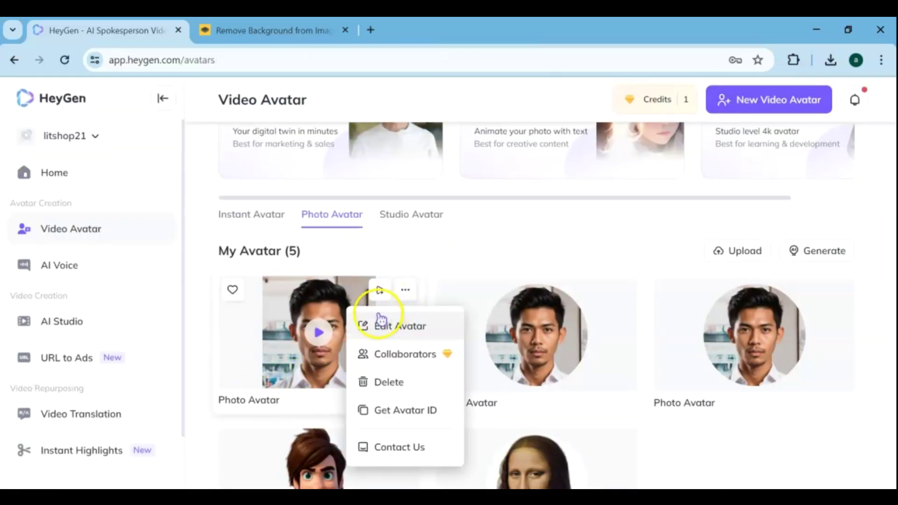
left_click(379, 292)
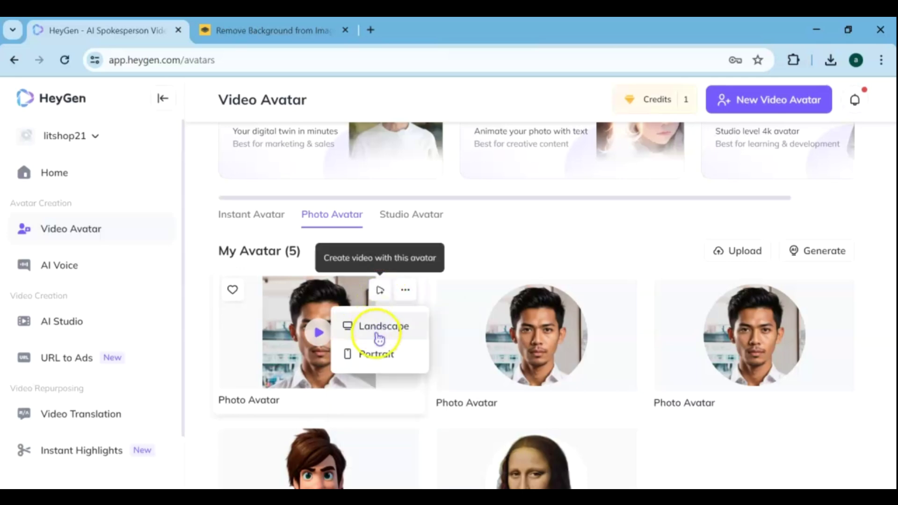
left_click(378, 360)
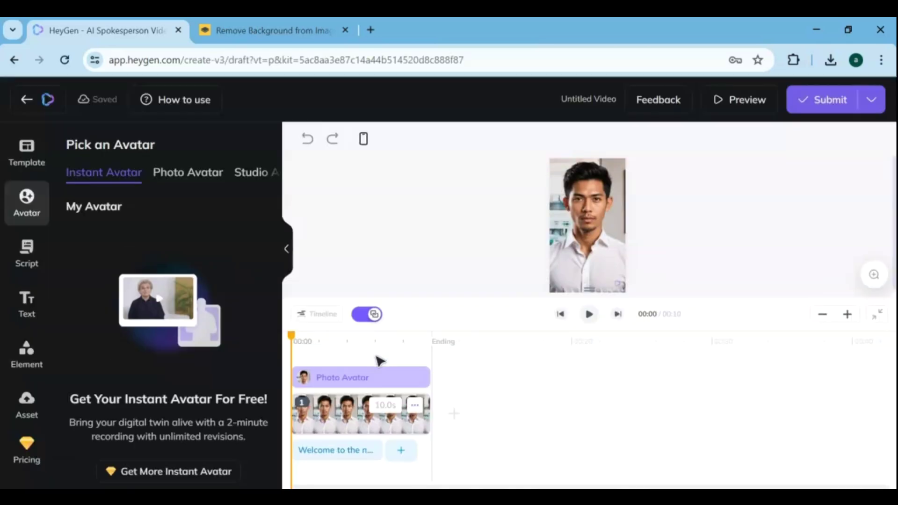
Replace the default welcome script with the script line copied from Notepad
left_click(349, 414)
left_click(338, 451)
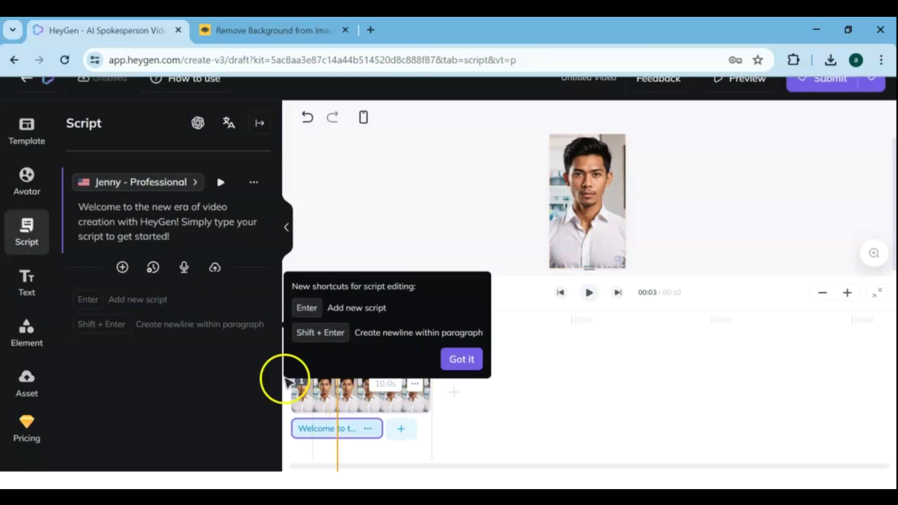
left_click(198, 239)
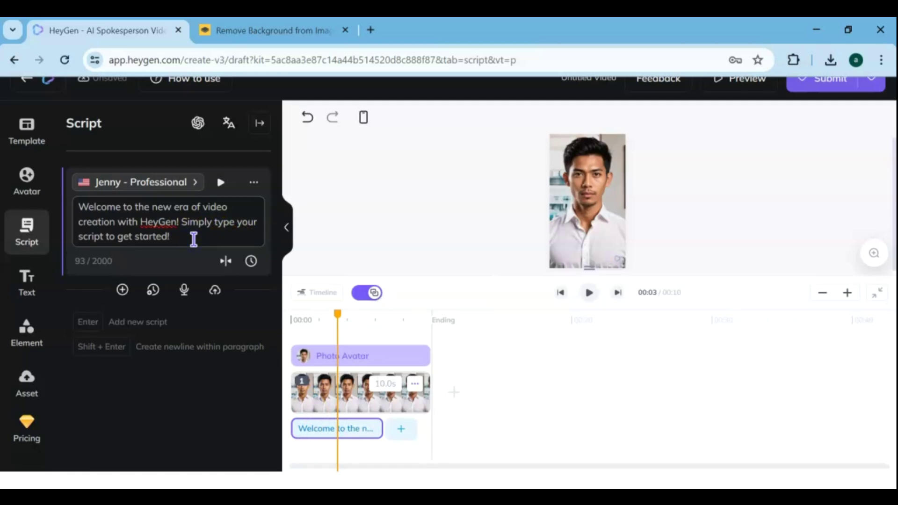
left_click(367, 412)
key("ctrl+a")
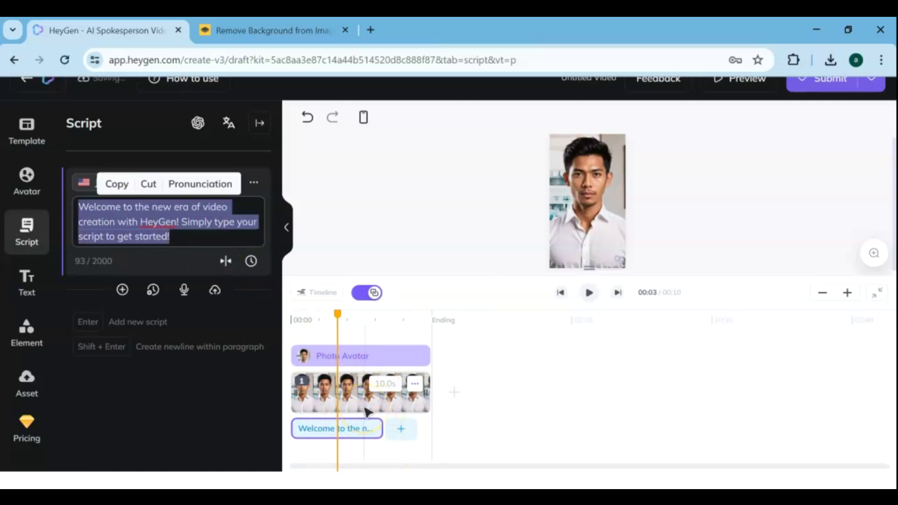
key("BackSpace")
key("alt+Tab")
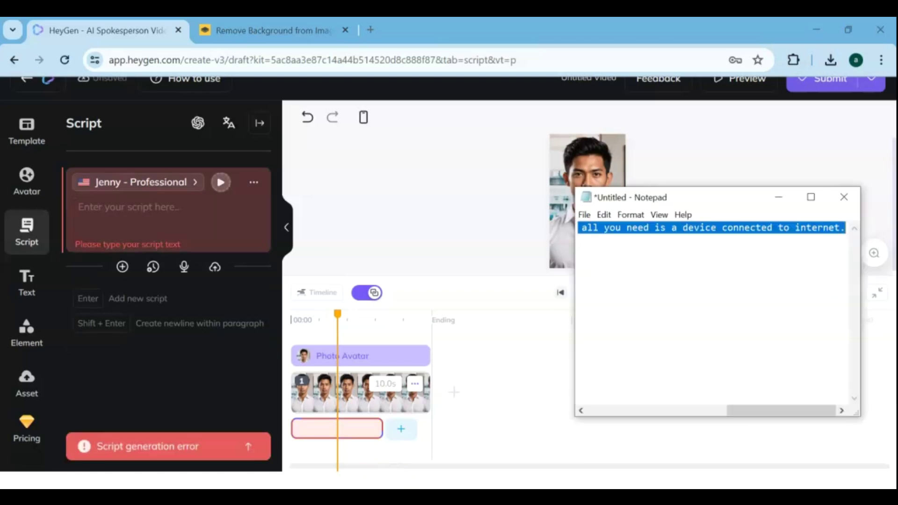
left_click(177, 192)
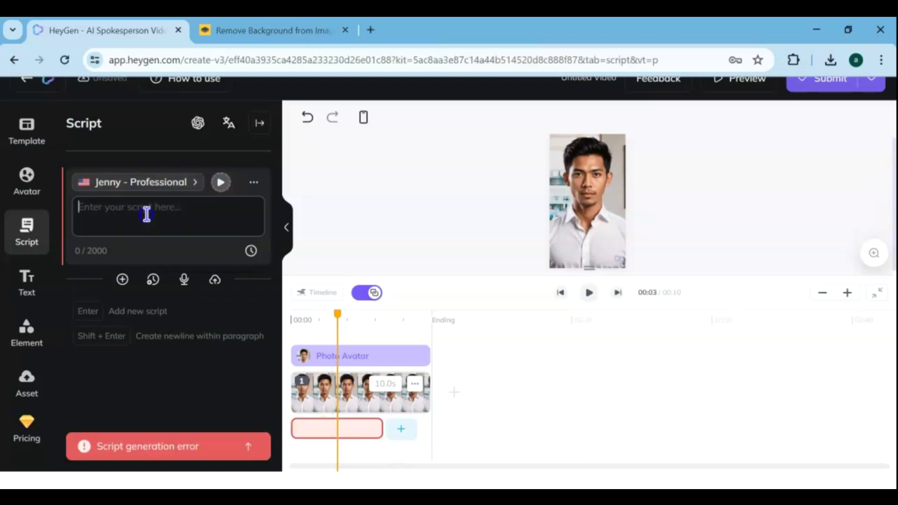
type("You can finally turn yourself into an AI avatar for free. And all you need is a device connected to internet.")
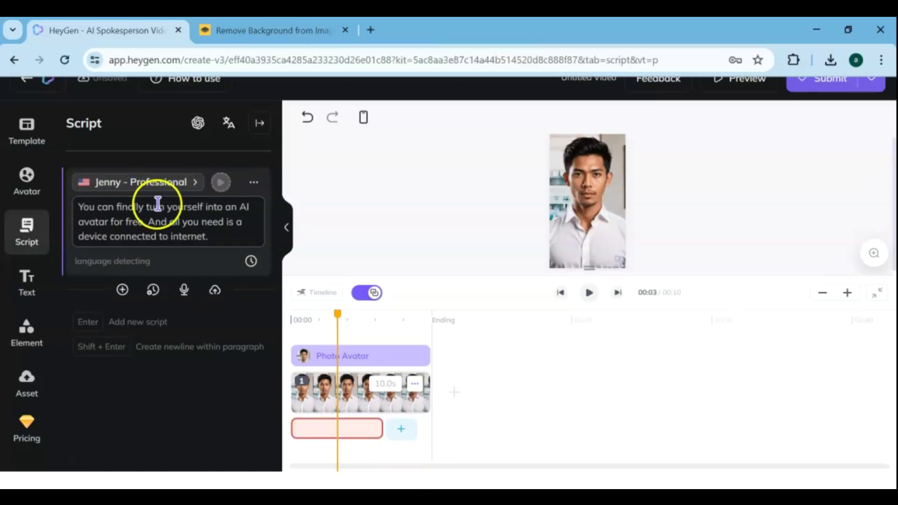
Filter the AI voice library to male, Natural voices
left_click(195, 184)
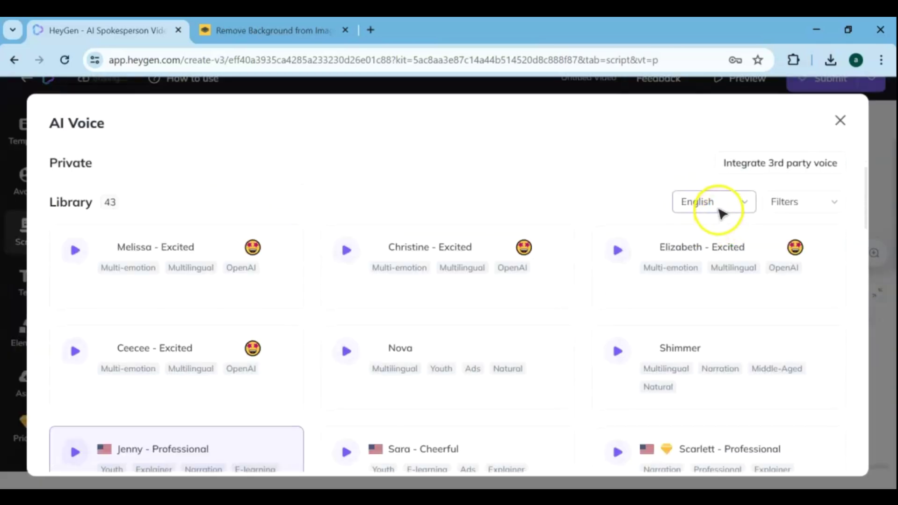
left_click(772, 201)
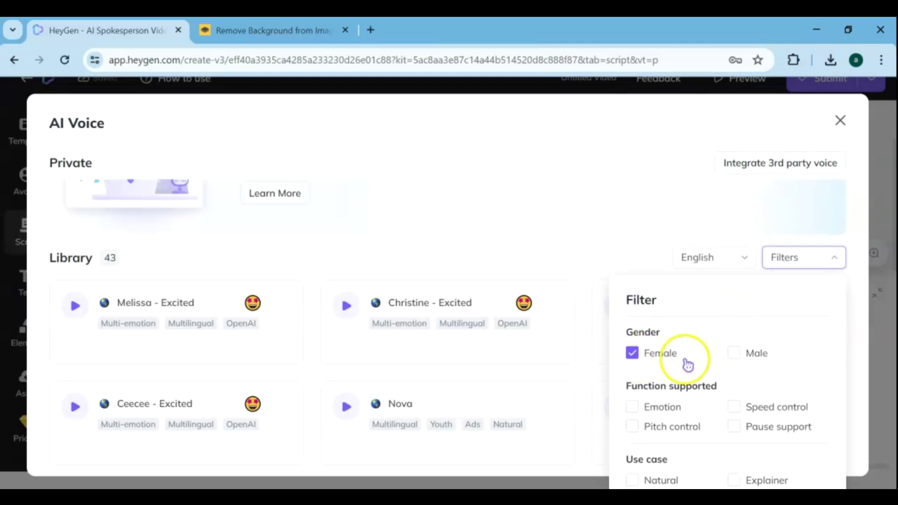
left_click(735, 354)
left_click(647, 356)
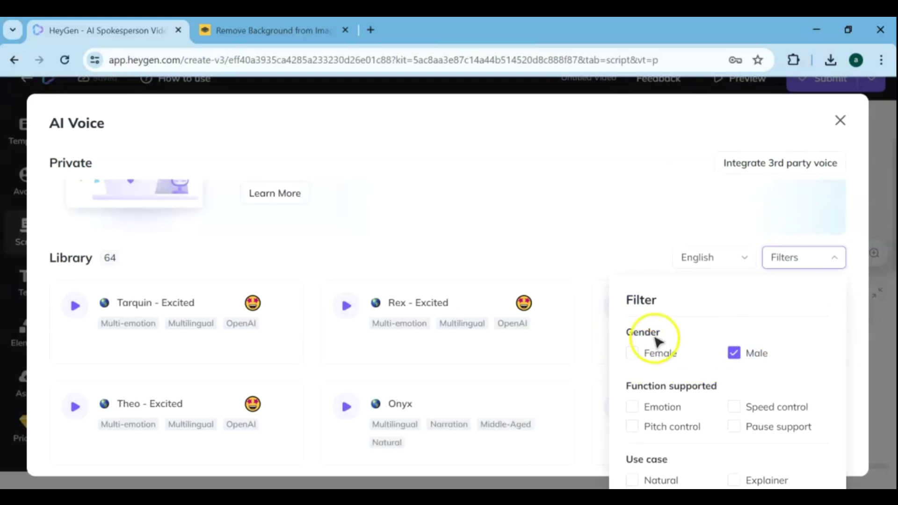
left_click(634, 480)
left_click(571, 215)
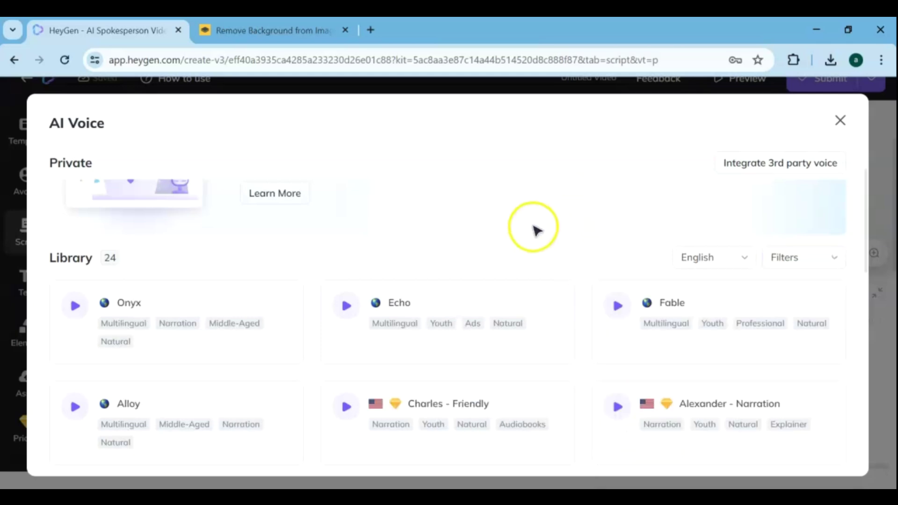
Preview male voice samples including Alexander, Levi, Lester, Glenn, Larry, Mason and Antoni
scroll(533, 230, "down", 3)
left_click(346, 266)
left_click(617, 266)
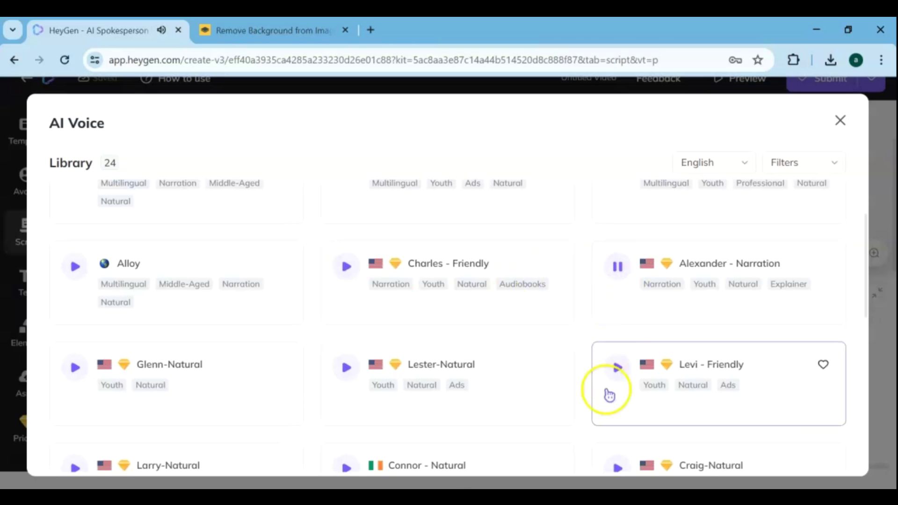
left_click(613, 374)
left_click(346, 367)
left_click(77, 369)
scroll(321, 374, "down", 5)
left_click(77, 259)
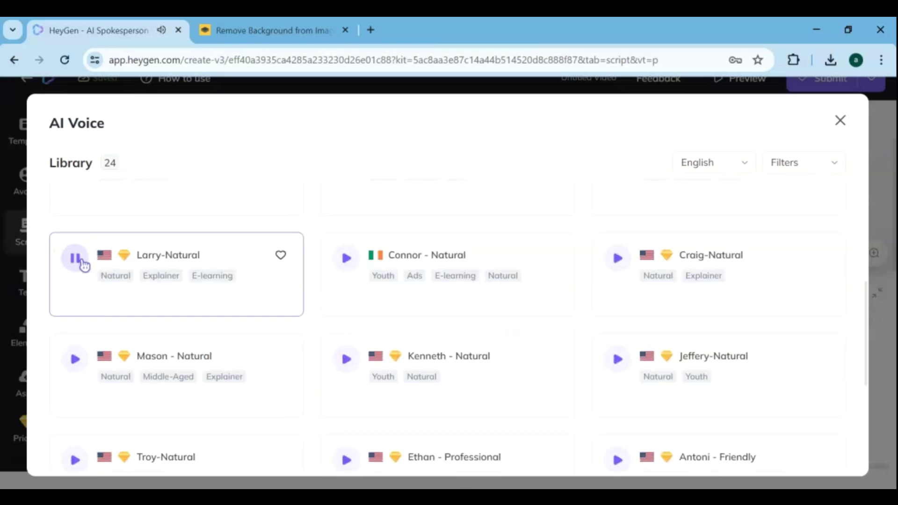
left_click(74, 359)
left_click(346, 459)
left_click(617, 459)
left_click(618, 360)
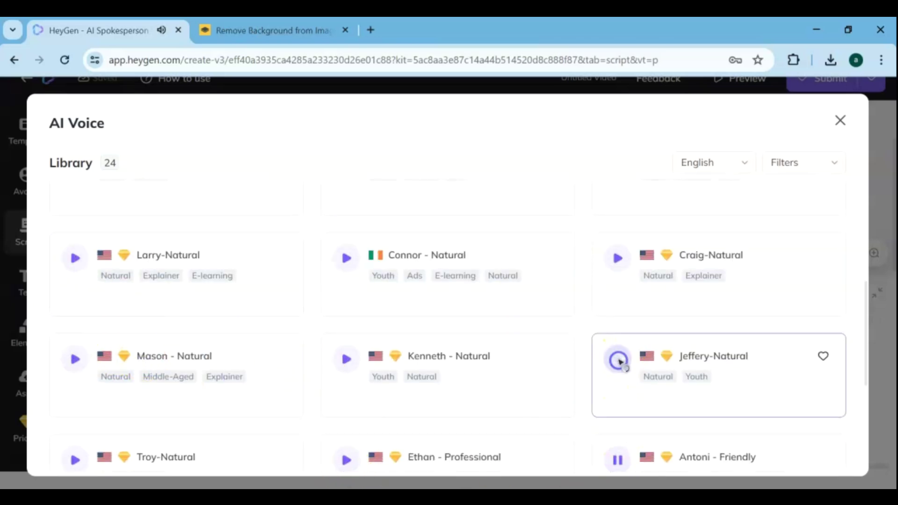
Hear Benjamin, Arthur, Bruce, Roy and Connor samples, then apply the Echo voice
scroll(623, 395, "down", 2)
left_click(618, 418)
scroll(622, 423, "down", 2)
left_click(349, 397)
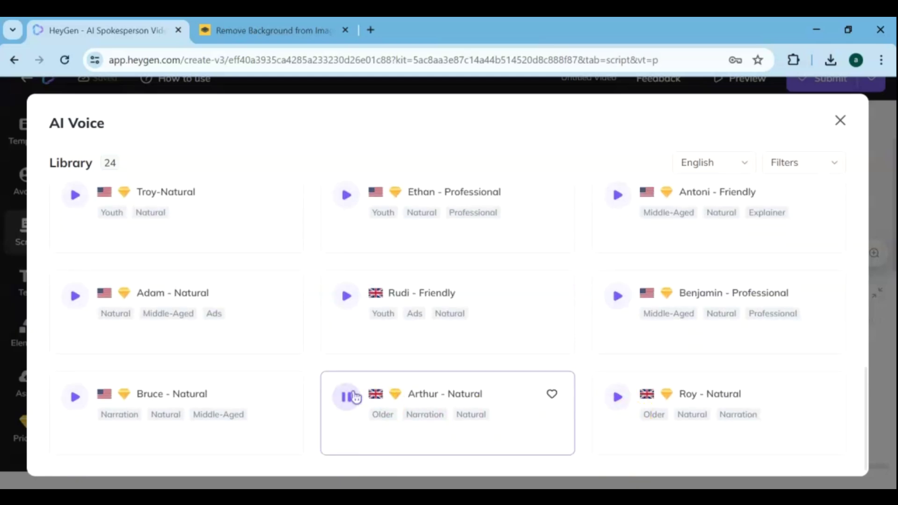
left_click(75, 396)
left_click(617, 395)
left_click(346, 195)
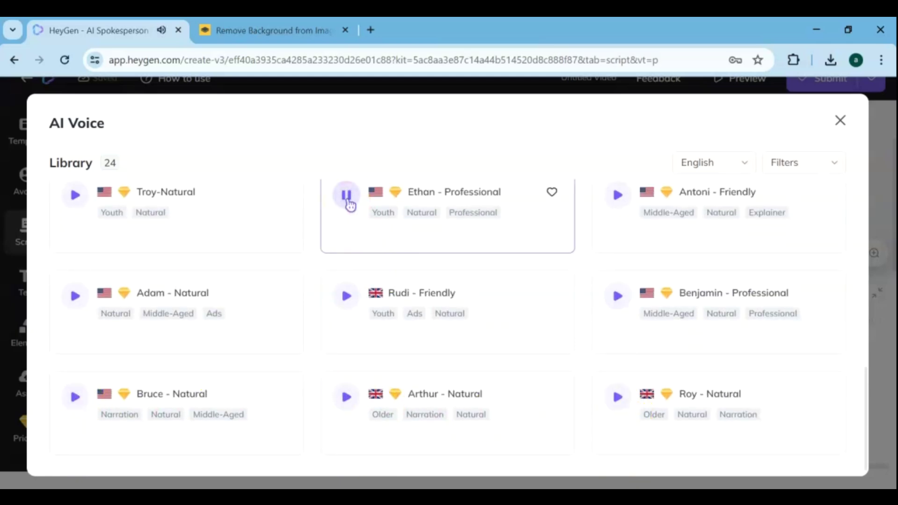
scroll(616, 304, "up", 3)
left_click(616, 305)
left_click(345, 208)
left_click(84, 316)
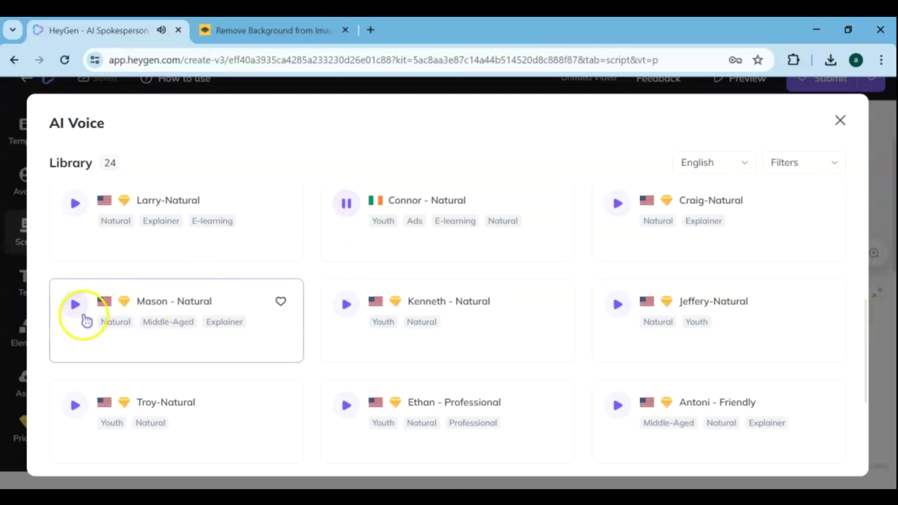
left_click(73, 205)
scroll(72, 225, "up", 3)
left_click(73, 240)
left_click(345, 241)
scroll(347, 245, "up", 4)
left_click(497, 258)
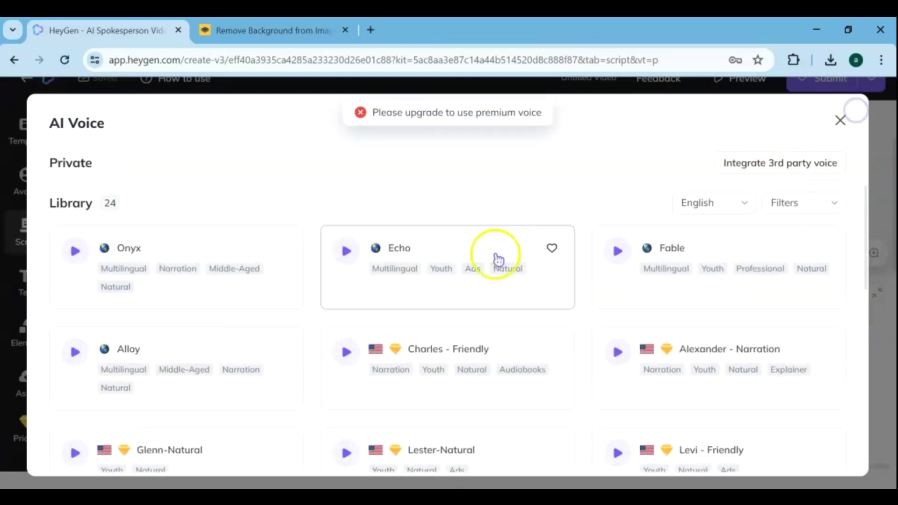
left_click(397, 250)
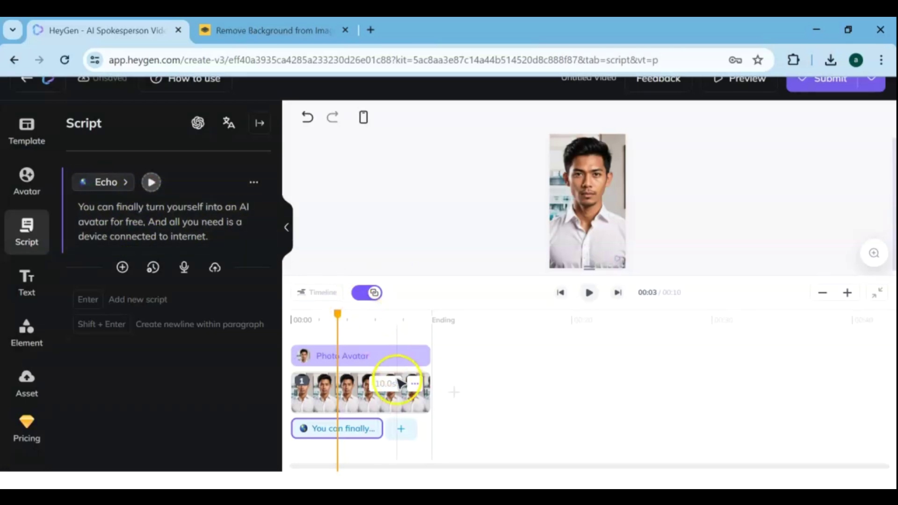
Trim the scene and Photo Avatar track from 10.0s to 6.6s, then preview the video
left_click(410, 401)
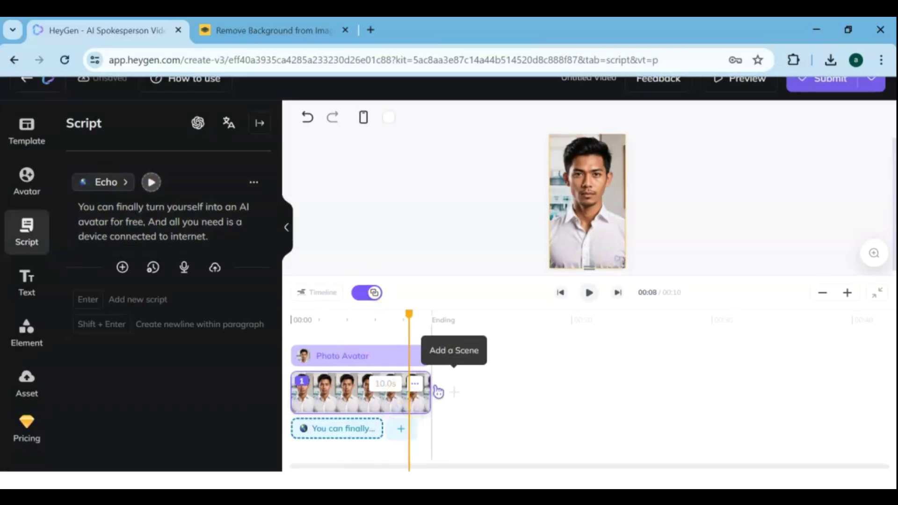
left_click_drag(433, 388, 386, 388)
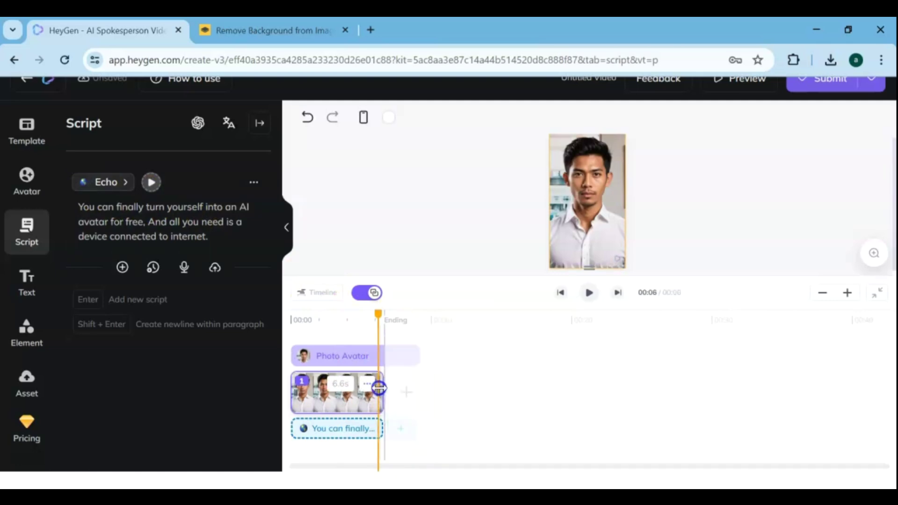
left_click_drag(401, 354, 377, 357)
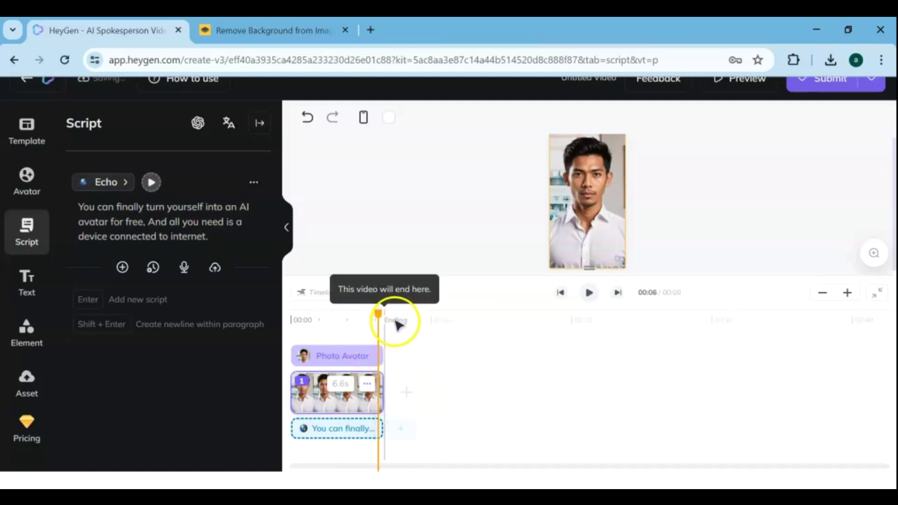
left_click(724, 92)
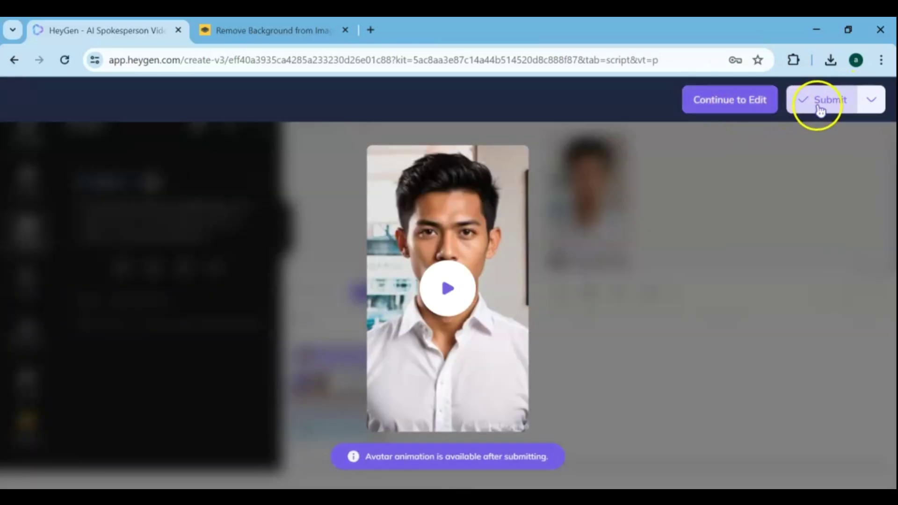
Play the avatar preview and submit the video, confirming the 0.5-credit cost
left_click(821, 108)
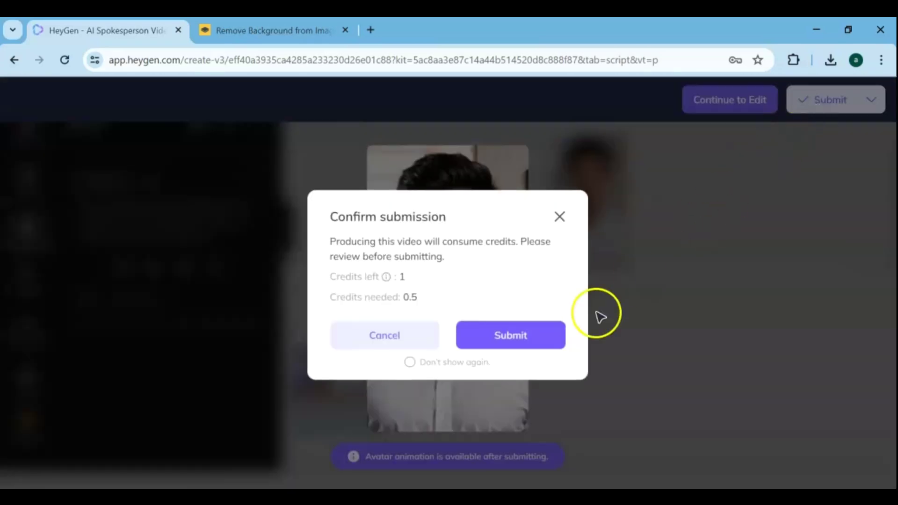
left_click(513, 338)
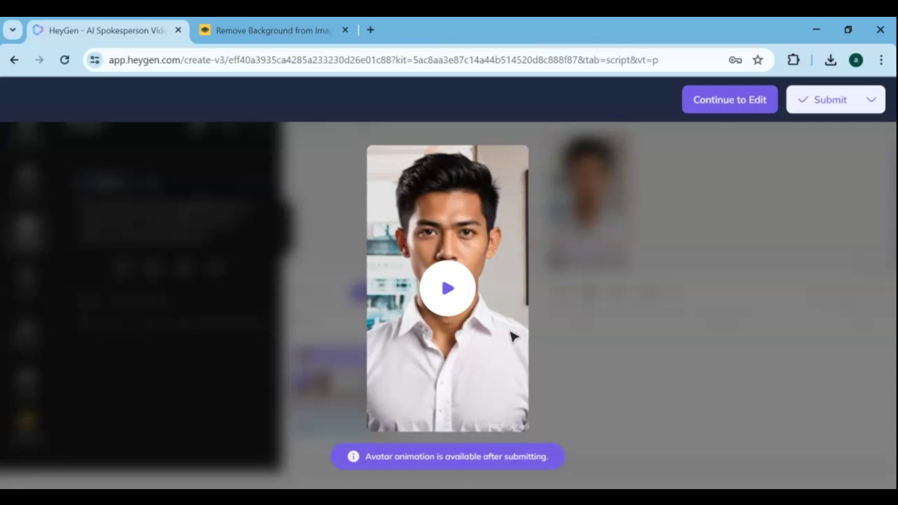
left_click(446, 288)
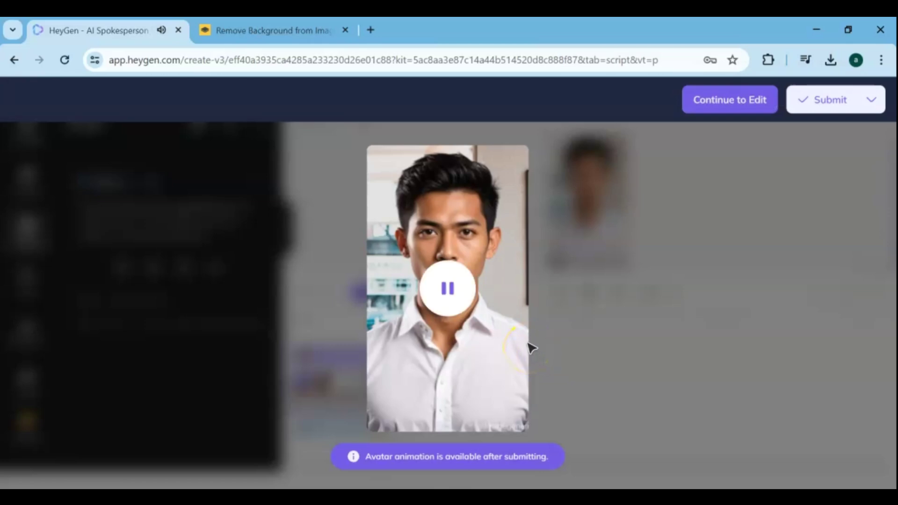
left_click(474, 345)
left_click(830, 99)
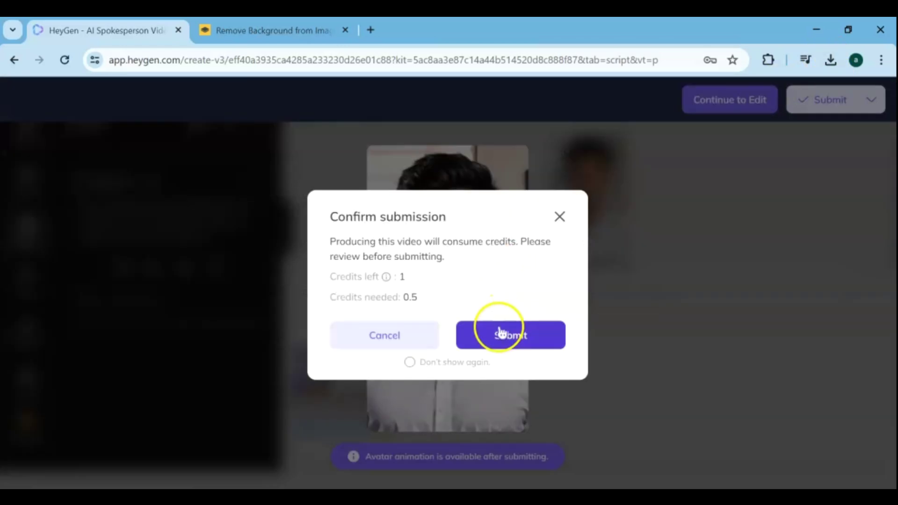
left_click(500, 332)
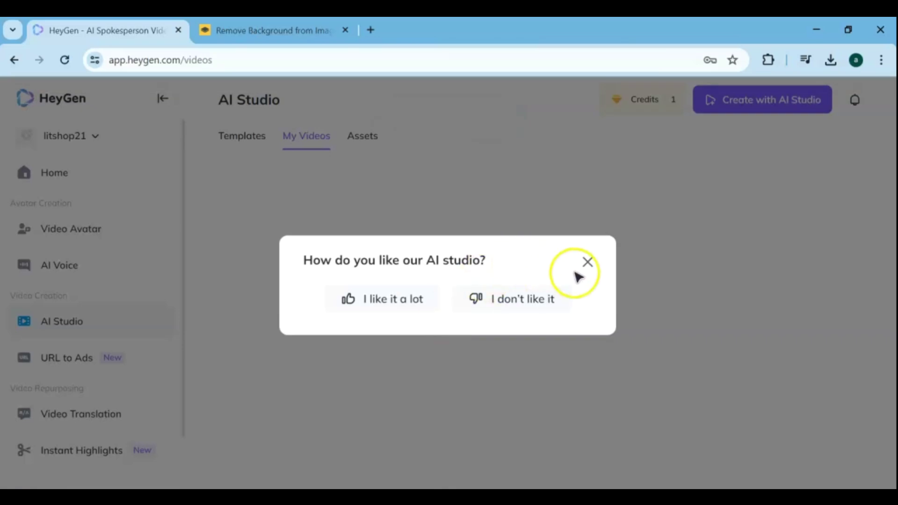
Dismiss the feedback prompt and open the finished 6-second Untitled Video from Personal Items
left_click(587, 262)
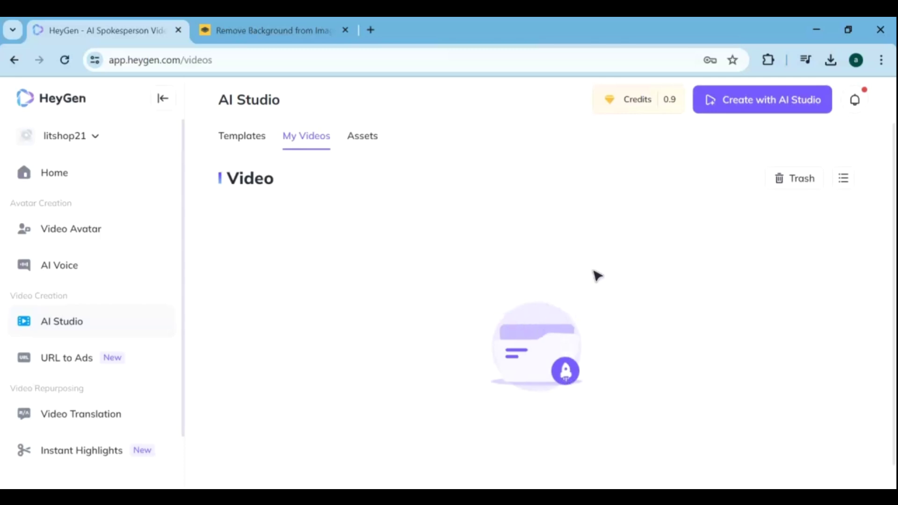
scroll(597, 275, "down", 1)
scroll(598, 275, "up", 1)
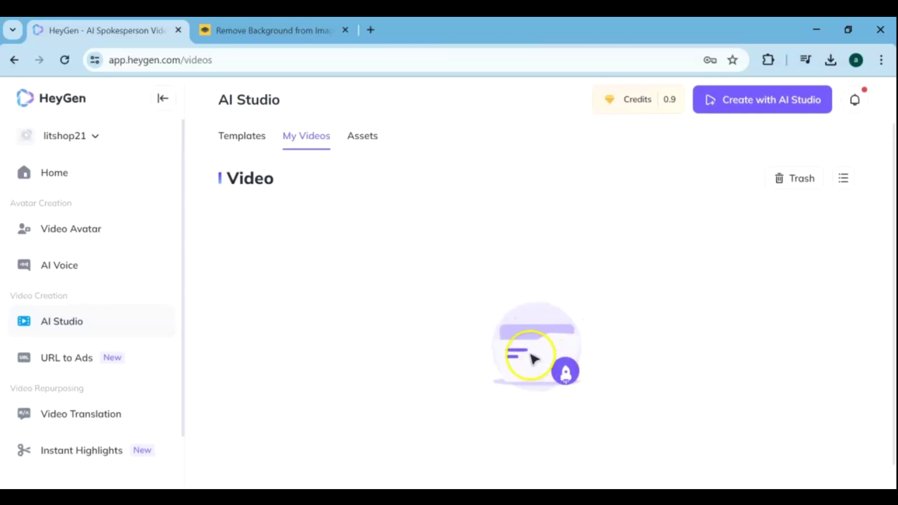
left_click(303, 140)
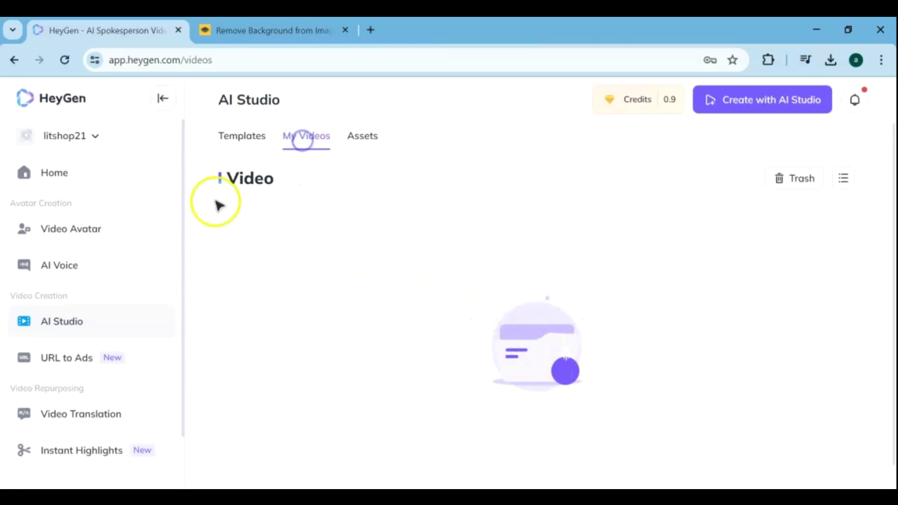
left_click(246, 175)
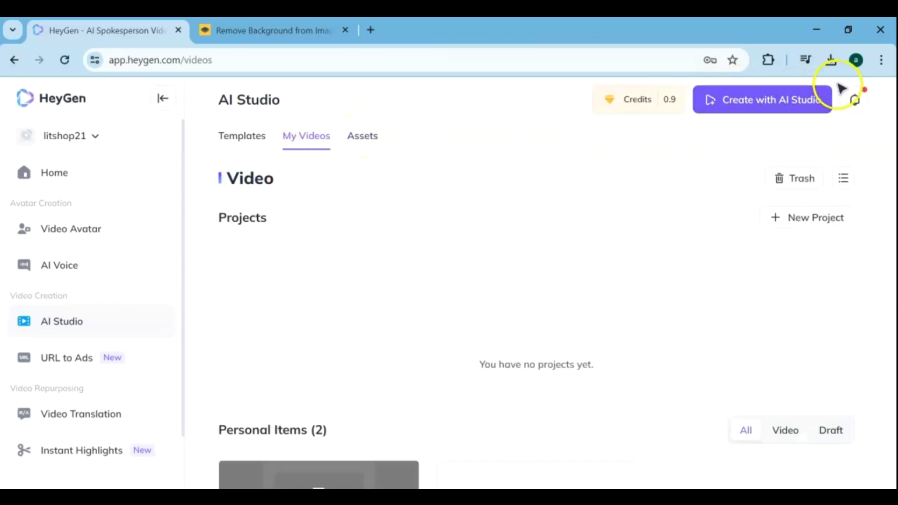
scroll(557, 257, "down", 2)
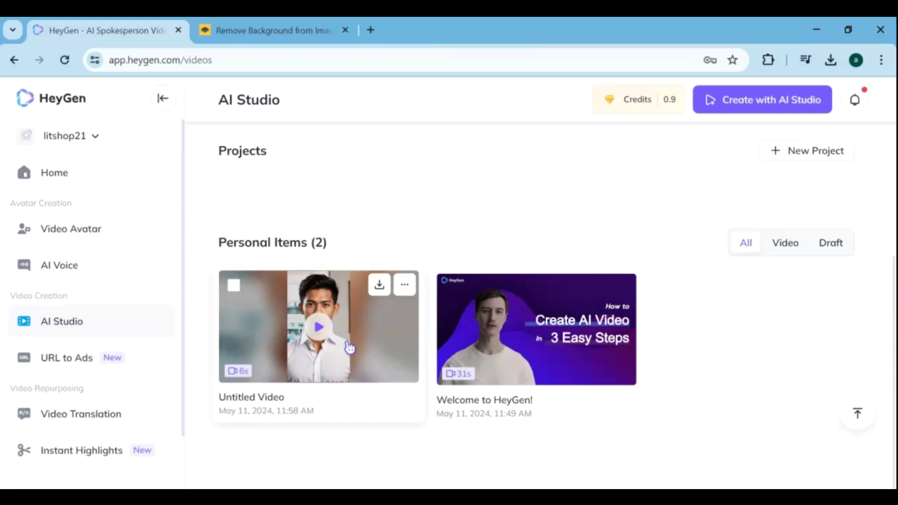
left_click(320, 327)
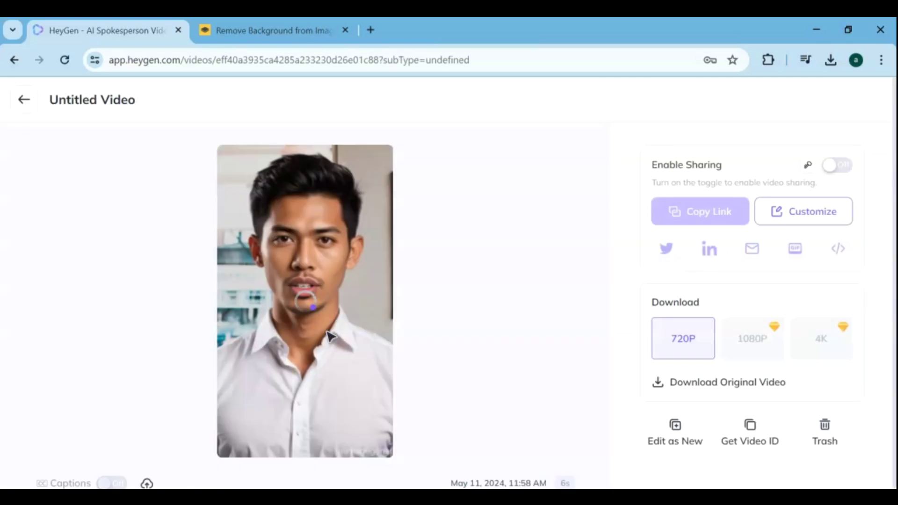
Play the finished Untitled Video with the avatar speaking the script
left_click(441, 354)
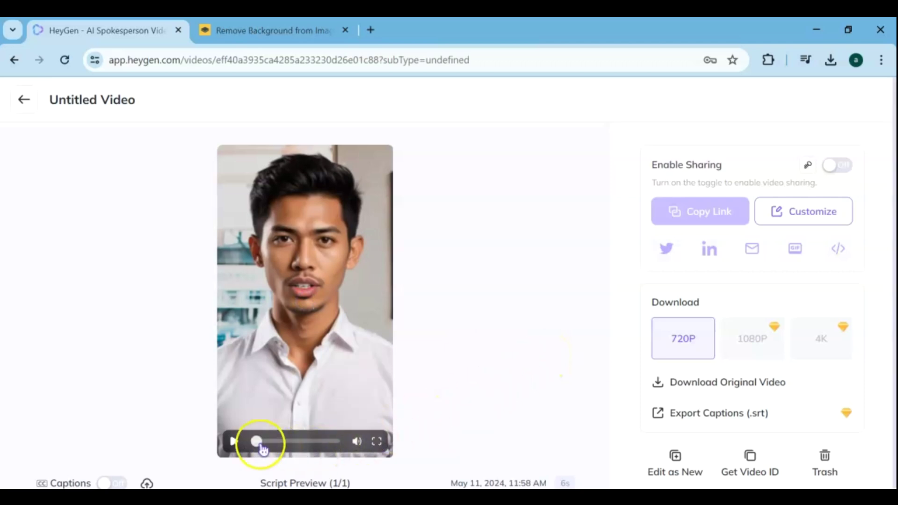
left_click(234, 441)
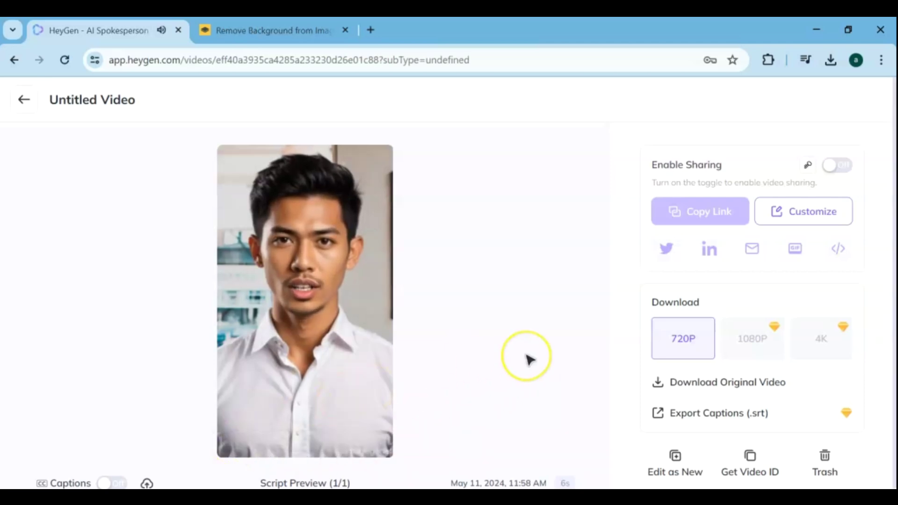